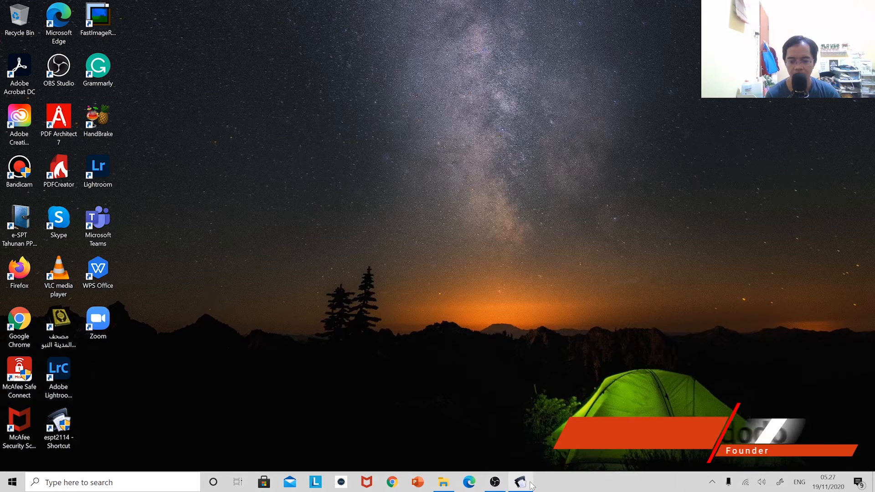
Launch e-SPT Masa and log into the PPh21_PT ABC.accdb database with the administrator password.
{"action": "left_click", "coordinate": [518, 480]}
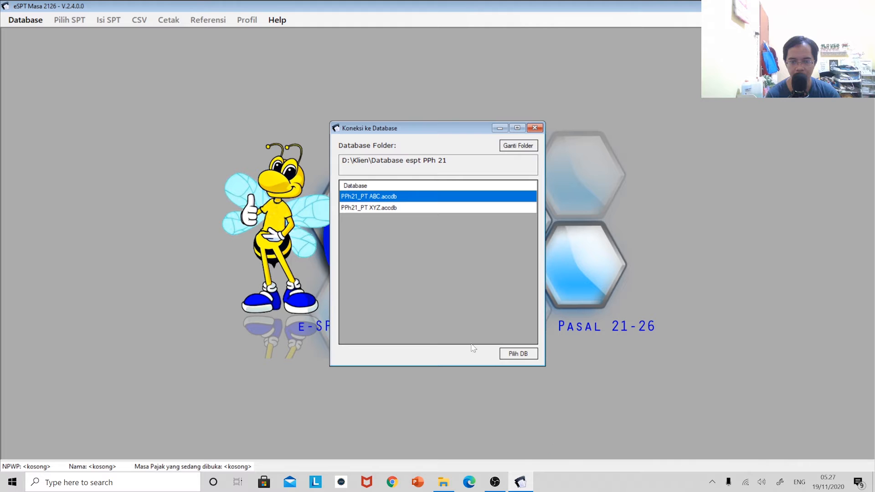
{"action": "left_click", "coordinate": [519, 354]}
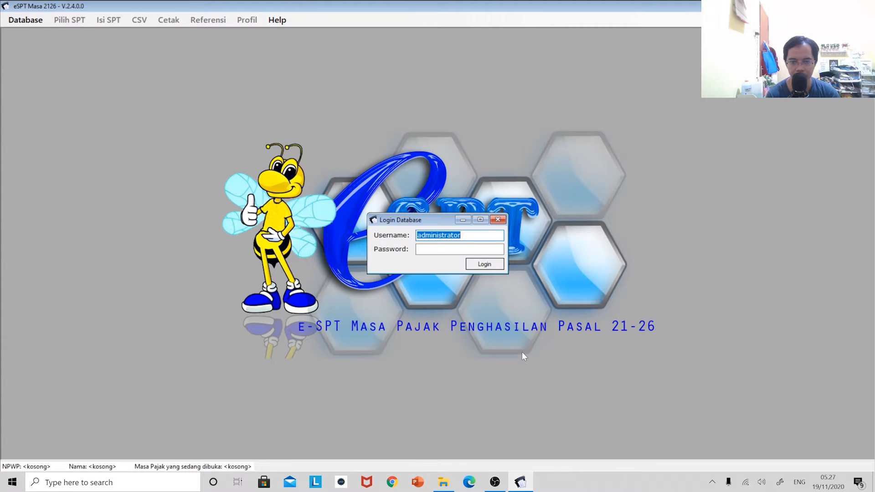
{"action": "left_click", "coordinate": [437, 250]}
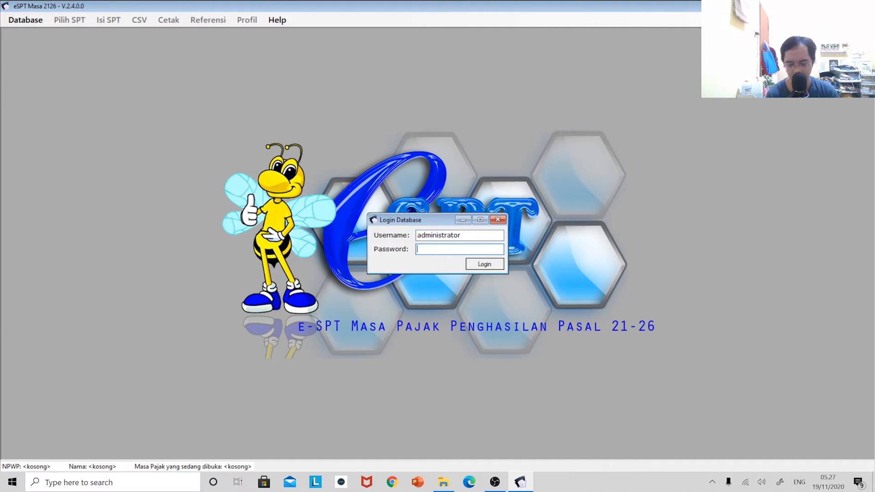
{"action": "type", "text": "123"}
{"action": "key", "text": "Return"}
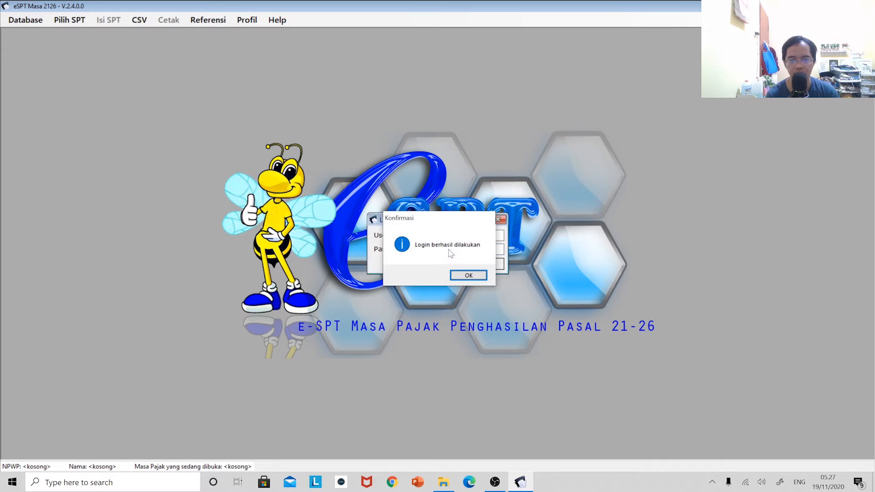
{"action": "key", "text": "Return"}
Create a new Normal SPT for November 2020 through Buat SPT Baru and confirm its creation.
{"action": "left_click", "coordinate": [70, 23]}
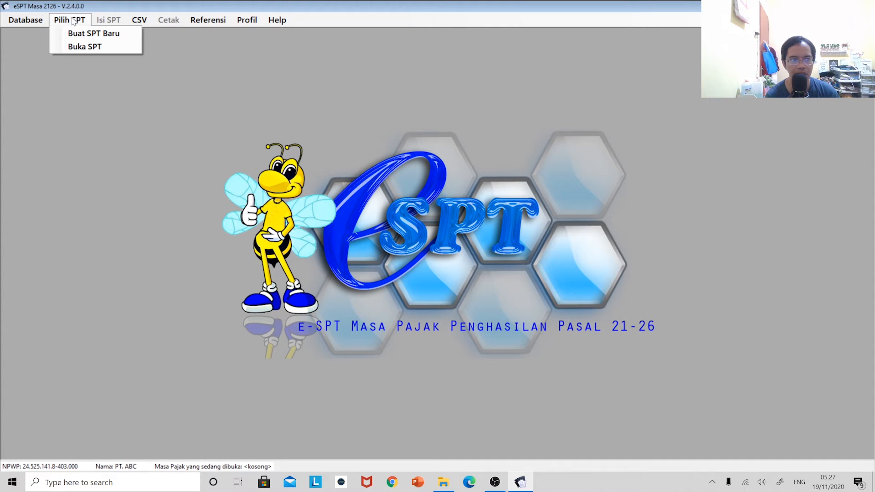
{"action": "left_click", "coordinate": [80, 25]}
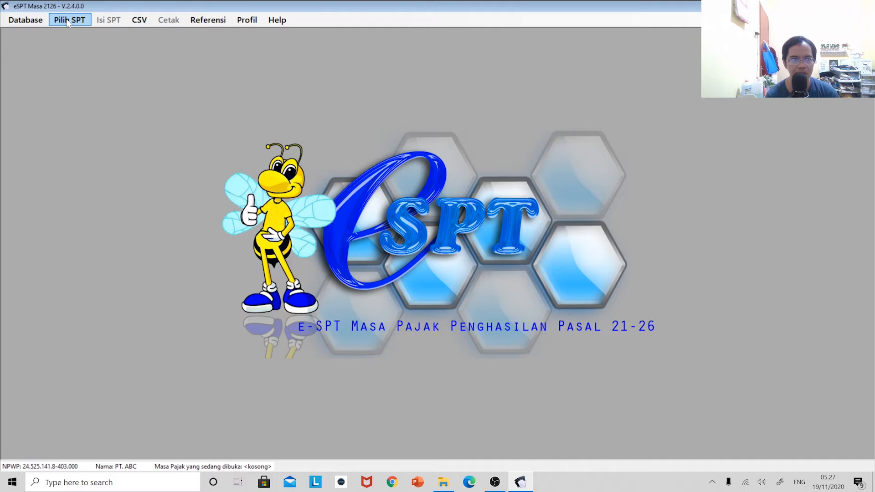
{"action": "left_click", "coordinate": [71, 23]}
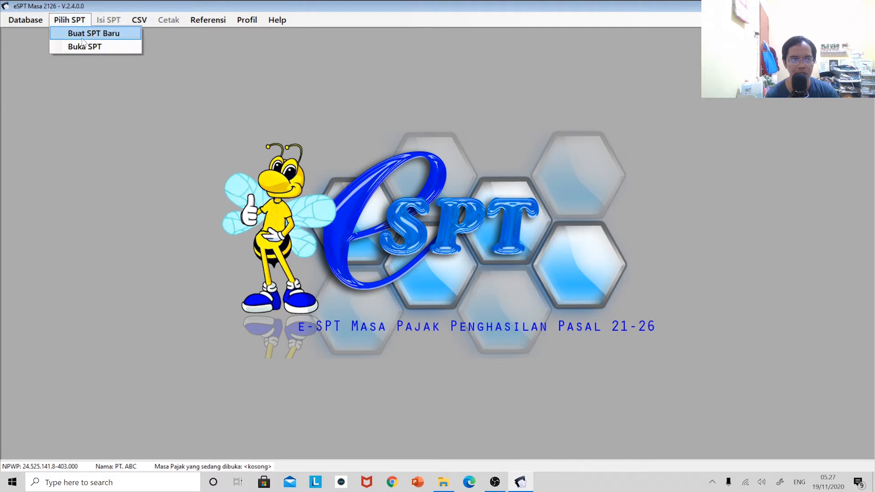
{"action": "left_click", "coordinate": [84, 35]}
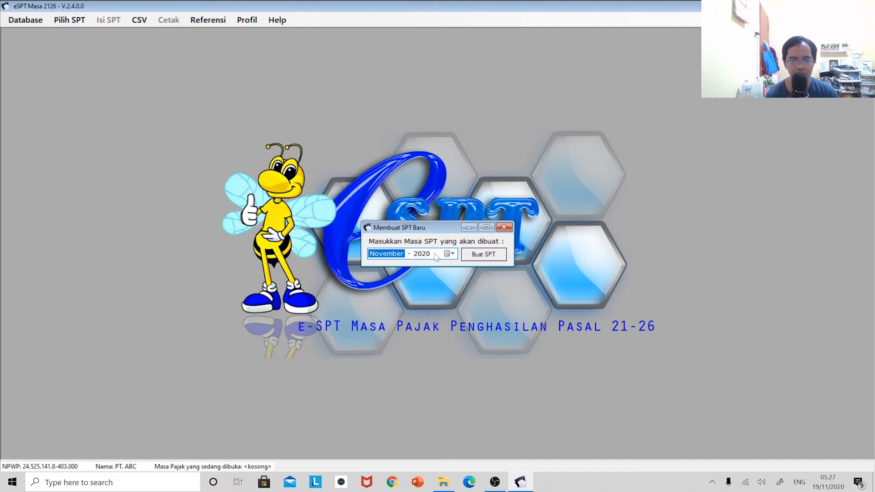
{"action": "left_click", "coordinate": [484, 258]}
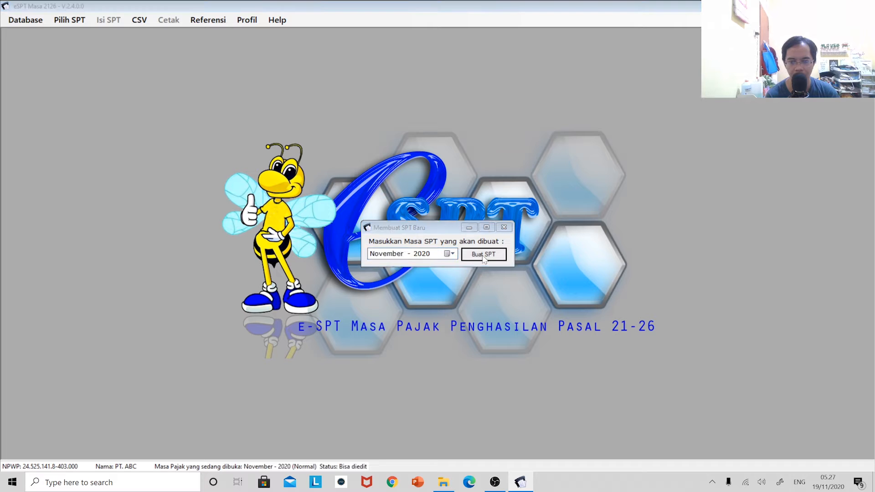
{"action": "left_click", "coordinate": [460, 273]}
{"action": "left_click", "coordinate": [108, 20]}
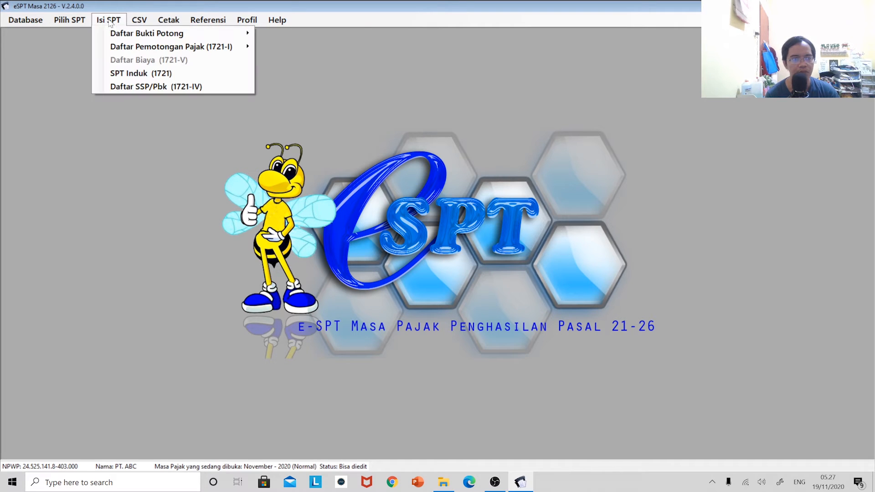
{"action": "mouse_move", "coordinate": [114, 35]}
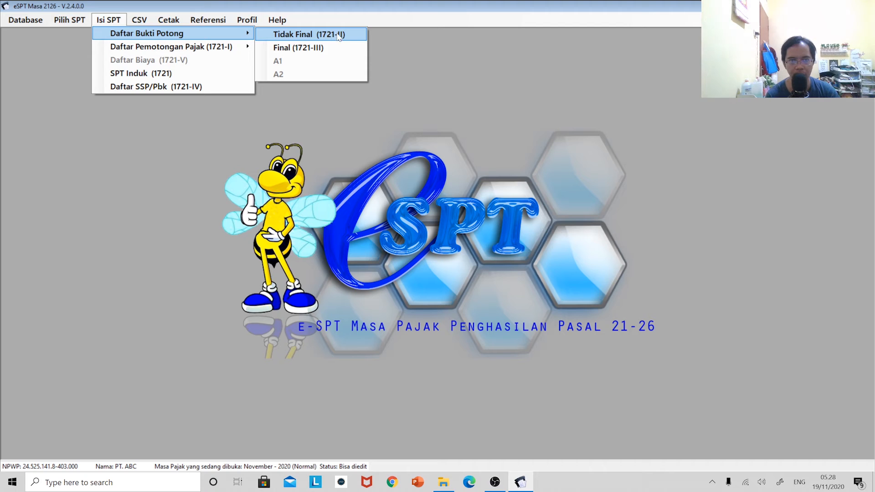
Open the Final (1721-III) withholding slip list and start new slip 1.4-11.20-0000004.
{"action": "left_click", "coordinate": [307, 48]}
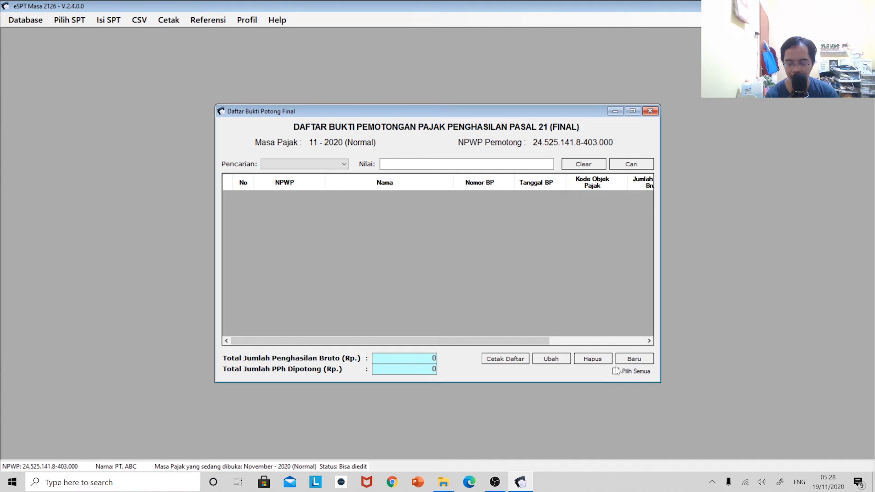
{"action": "left_click", "coordinate": [640, 359]}
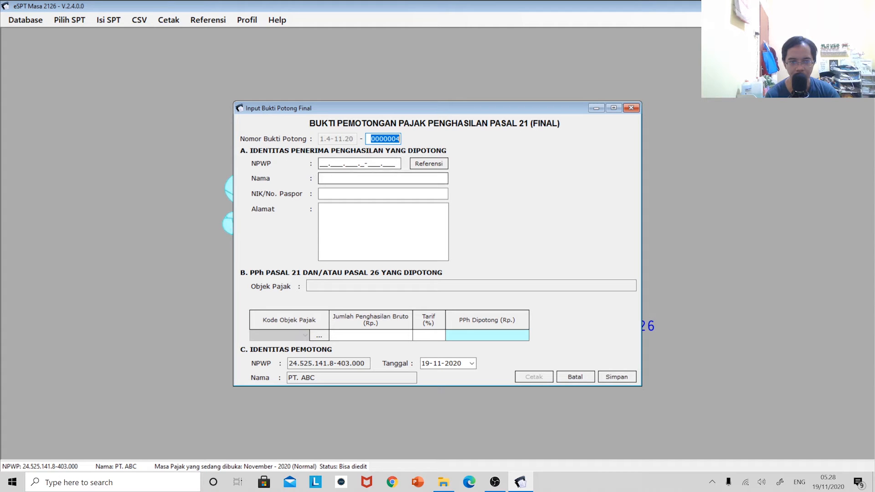
Fill the recipient NPWP, name, NIK and address with taxpayer A from the reference list.
{"action": "left_click", "coordinate": [325, 163]}
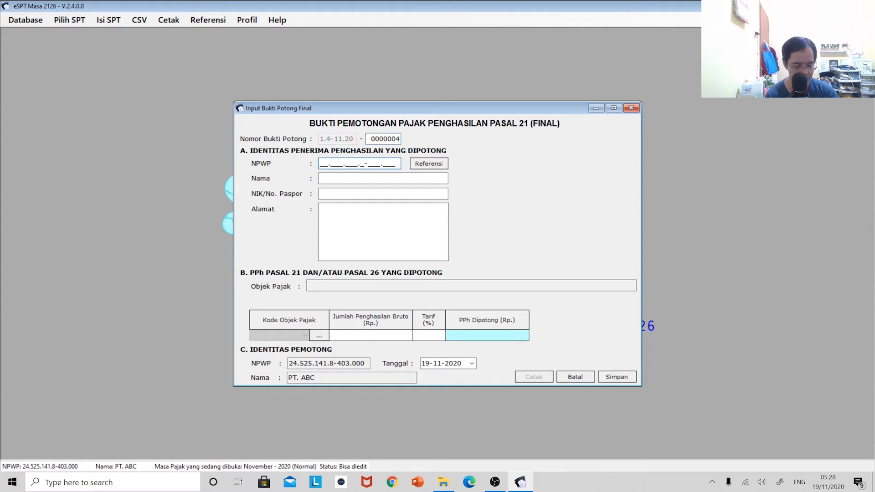
{"action": "type", "text": "000000.___._-___.___"}
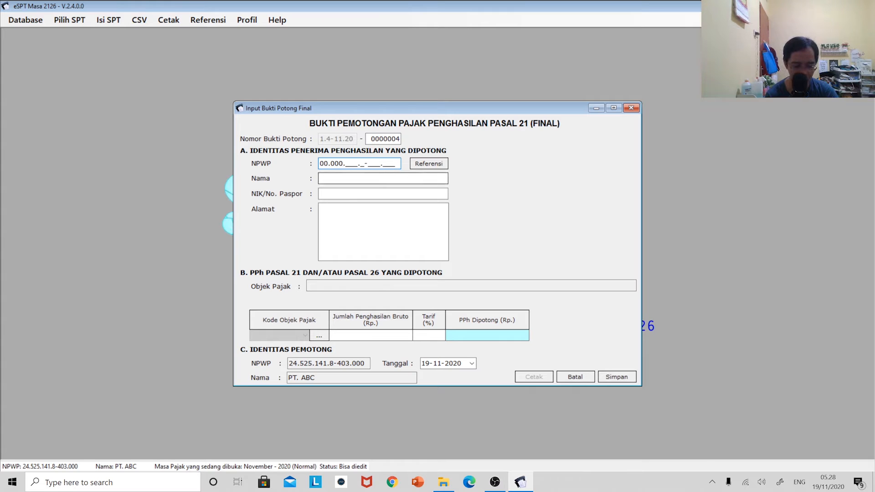
{"action": "key", "text": "BackSpace"}
{"action": "key", "text": "BackSpace"}
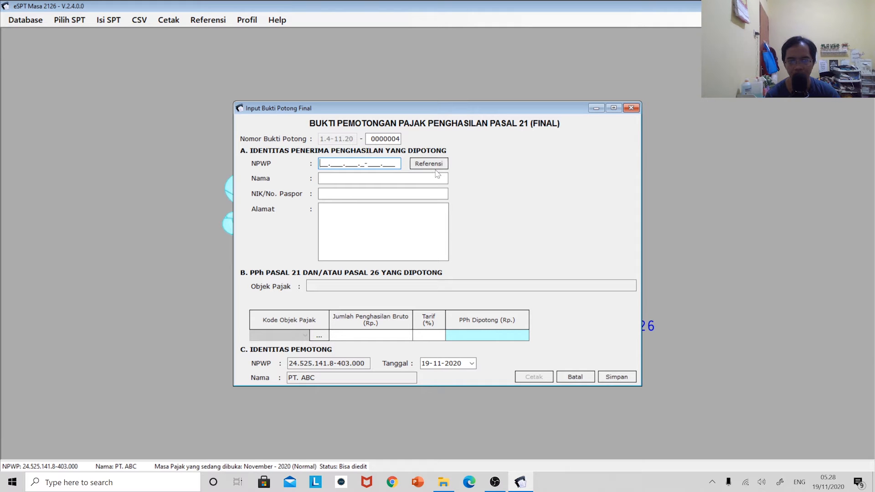
{"action": "left_click", "coordinate": [435, 169]}
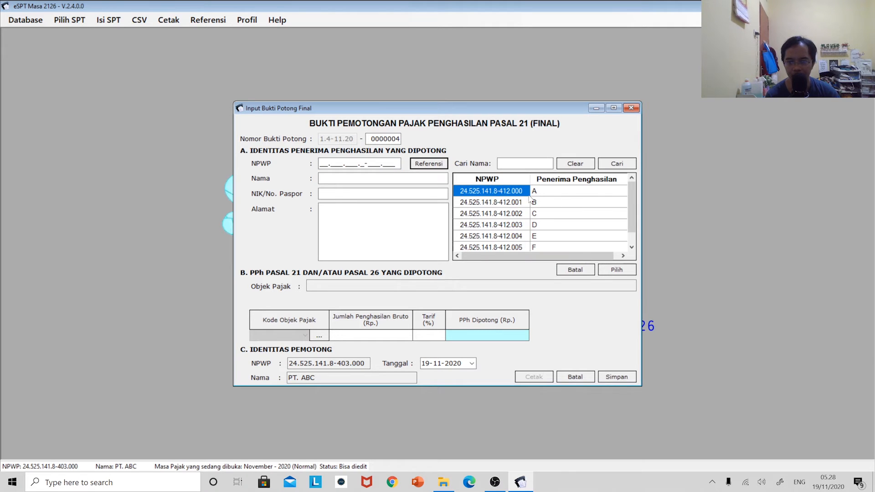
{"action": "left_click", "coordinate": [616, 270]}
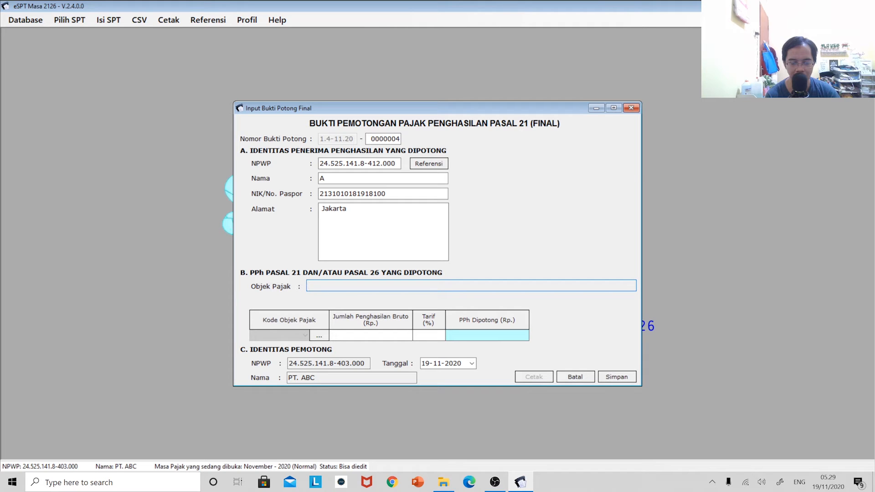
Choose tax object code 21-401-01, Uang Pesangon yang Dibayarkan Sekaligus, from the code list.
{"action": "left_click", "coordinate": [319, 337]}
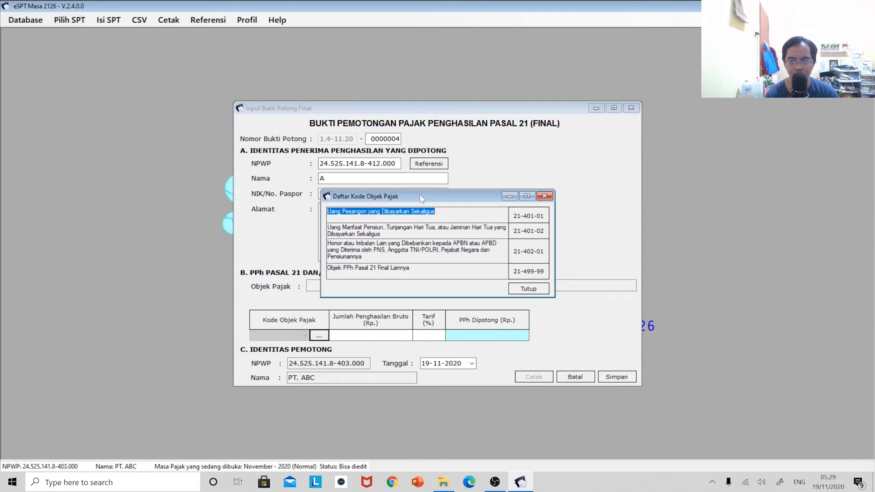
{"action": "left_click_drag", "start_coordinate": [421, 195], "coordinate": [476, 181]}
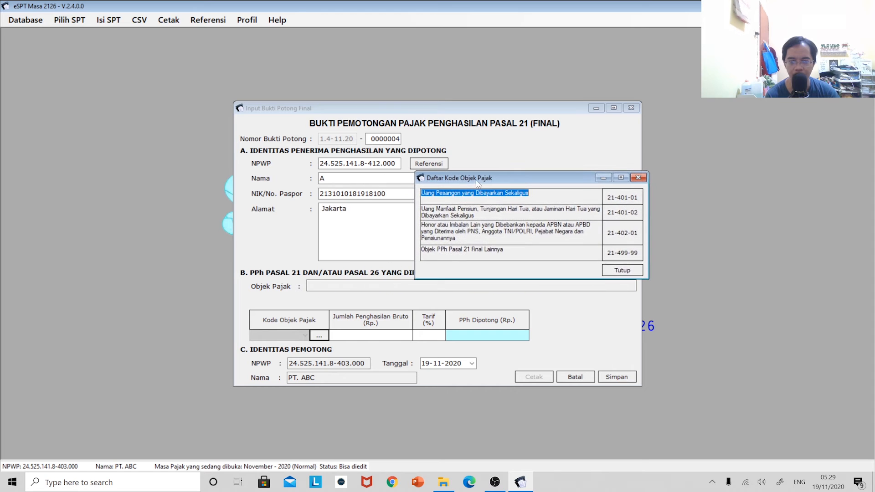
{"action": "double_click", "coordinate": [630, 199]}
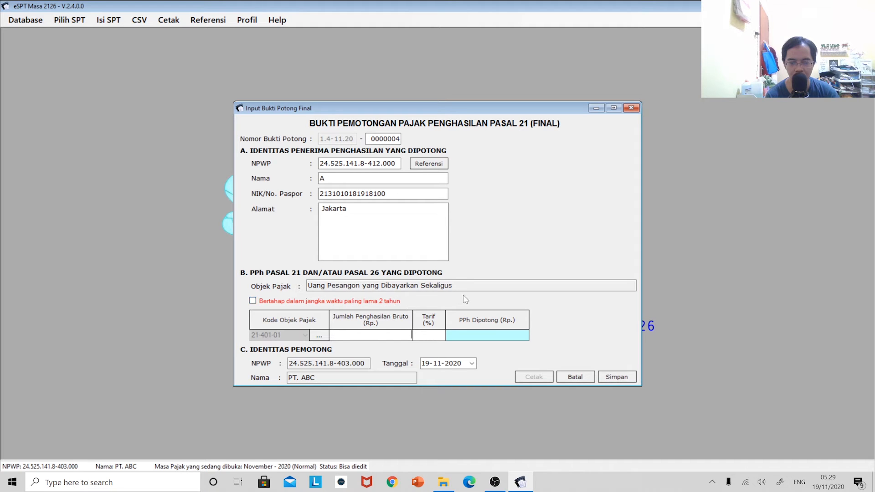
Enable the staged payment within 2 years option and go to the previously paid gross field.
{"action": "left_click", "coordinate": [252, 301]}
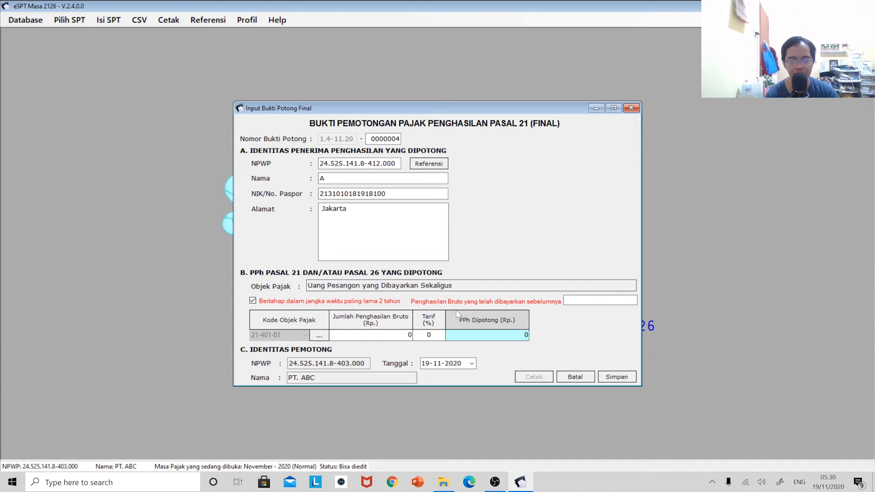
{"action": "left_click", "coordinate": [600, 300]}
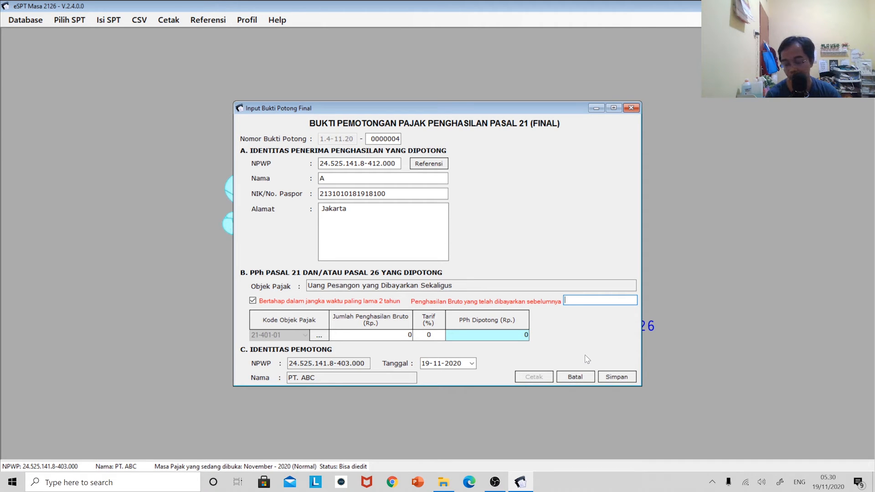
Enter previously paid gross 40,000,000, gross 20,000,000 and a 5% rate, giving 500,000 withheld.
{"action": "type", "text": "40000000"}
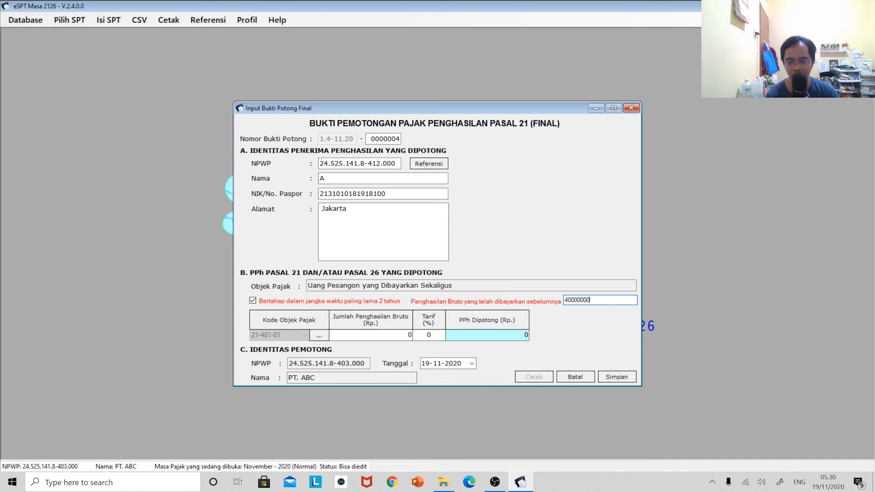
{"action": "key", "text": "Tab"}
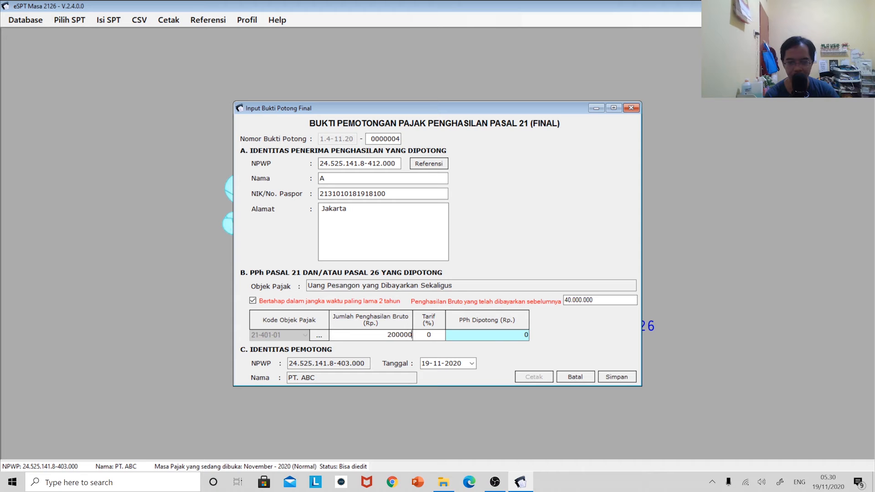
{"action": "type", "text": "00"}
{"action": "key", "text": "Tab"}
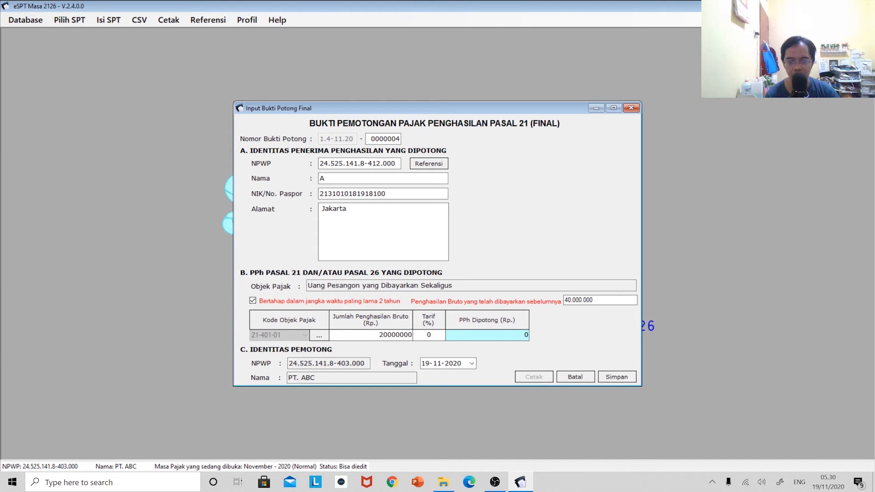
{"action": "type", "text": "5"}
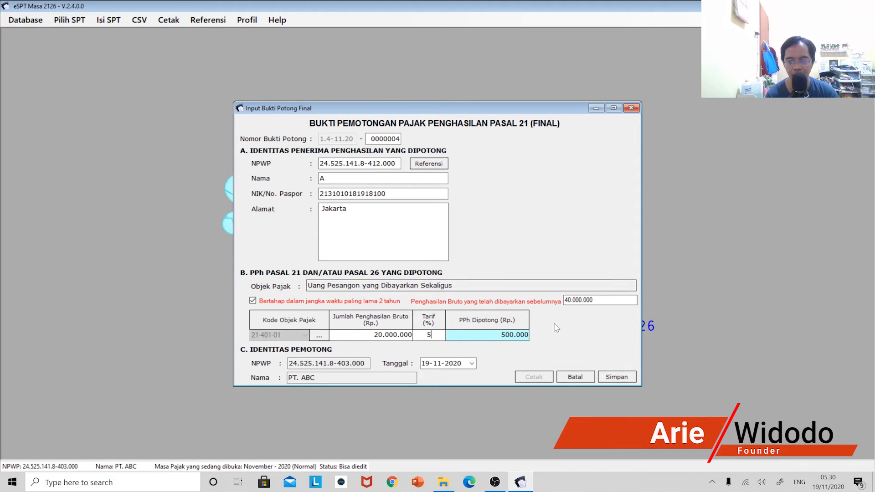
Save A's slip, then start slip 0000005 for recipient B with code 21-401-01.
{"action": "left_click", "coordinate": [617, 376]}
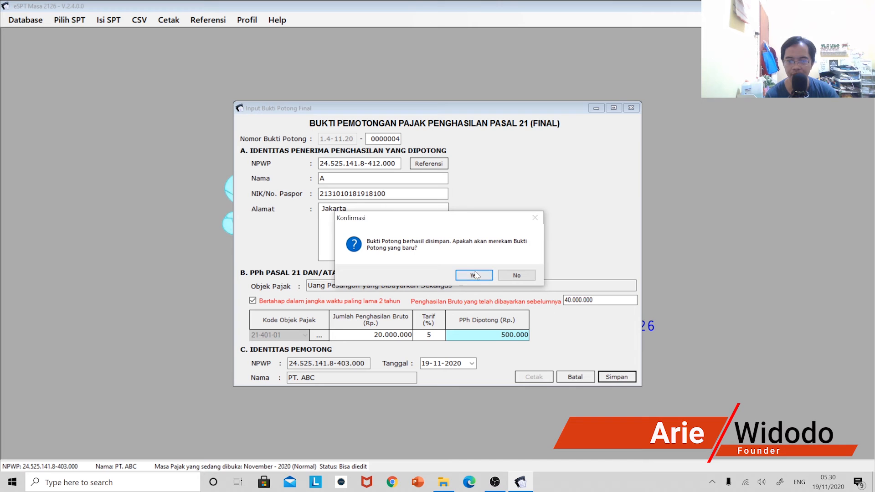
{"action": "left_click", "coordinate": [479, 278]}
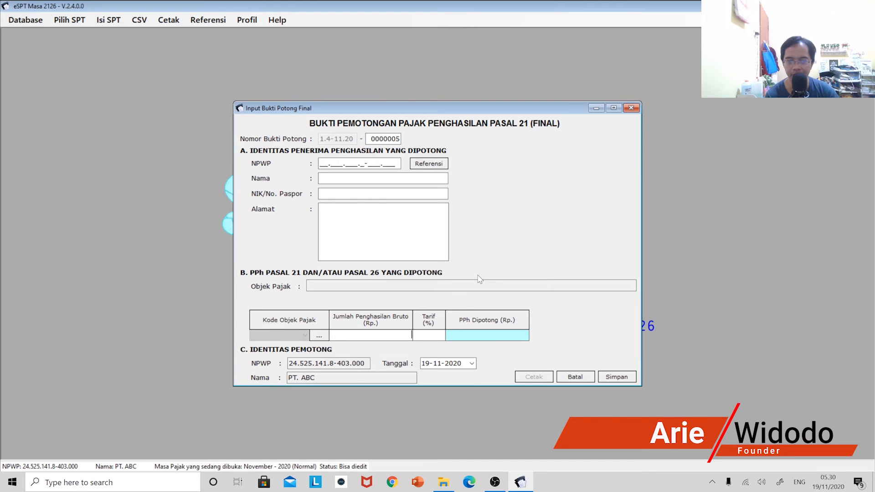
{"action": "left_click", "coordinate": [428, 163]}
{"action": "left_click", "coordinate": [565, 203]}
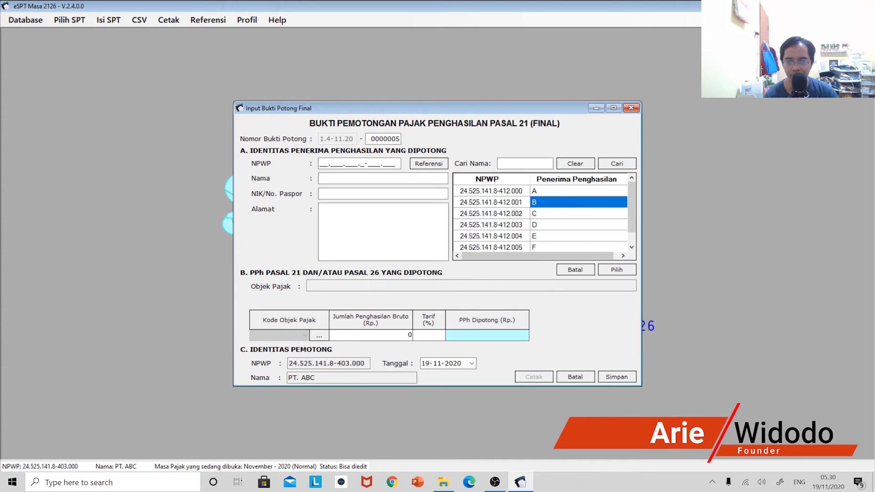
{"action": "left_click", "coordinate": [617, 269]}
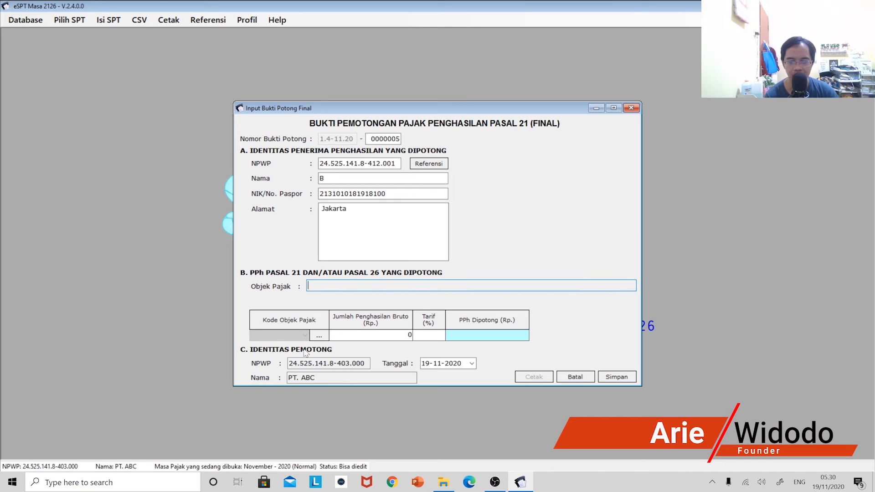
{"action": "left_click", "coordinate": [319, 335]}
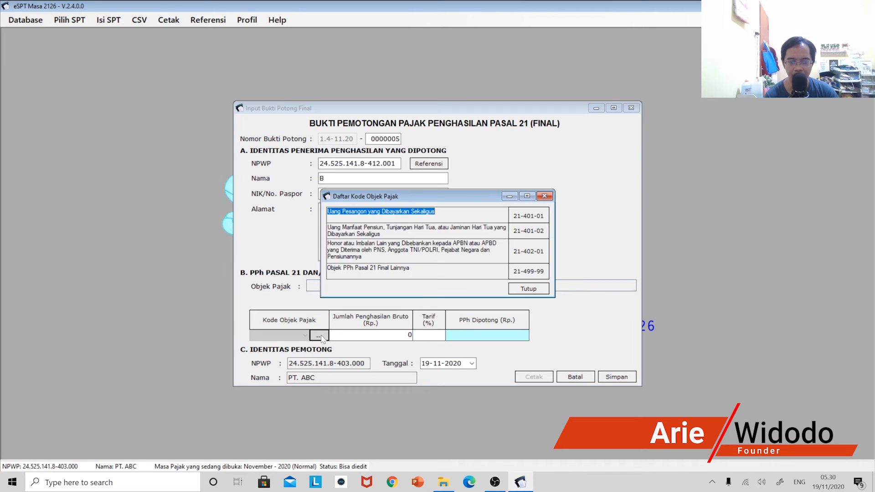
{"action": "double_click", "coordinate": [527, 219]}
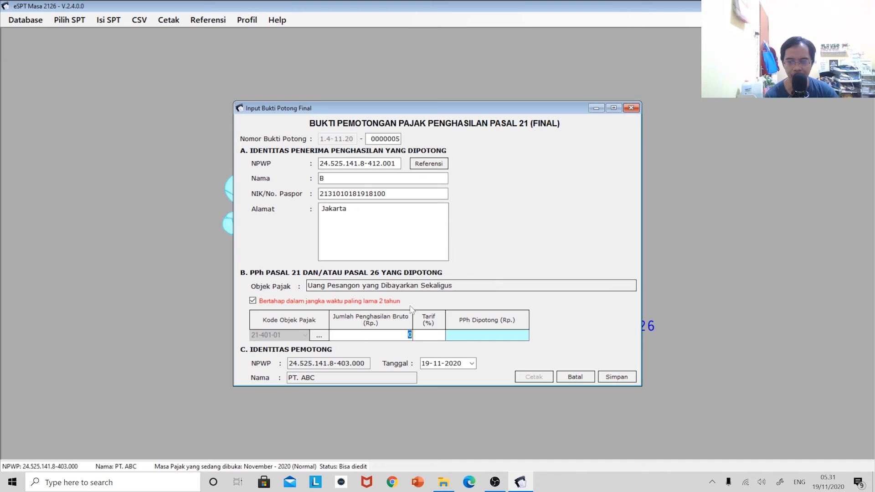
Untick staged payment, enter 100,000,000 gross giving 2,500,000 withheld, and save B's slip.
{"action": "left_click", "coordinate": [254, 301]}
{"action": "left_click", "coordinate": [254, 302]}
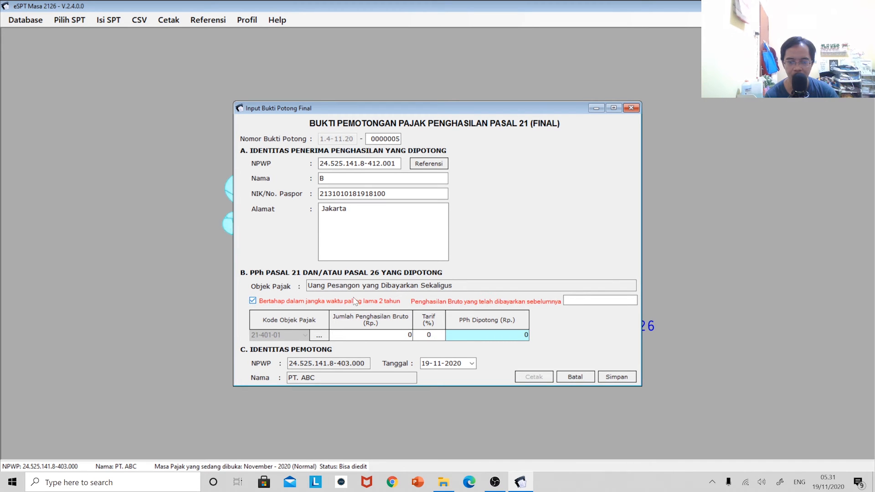
{"action": "left_click", "coordinate": [252, 300]}
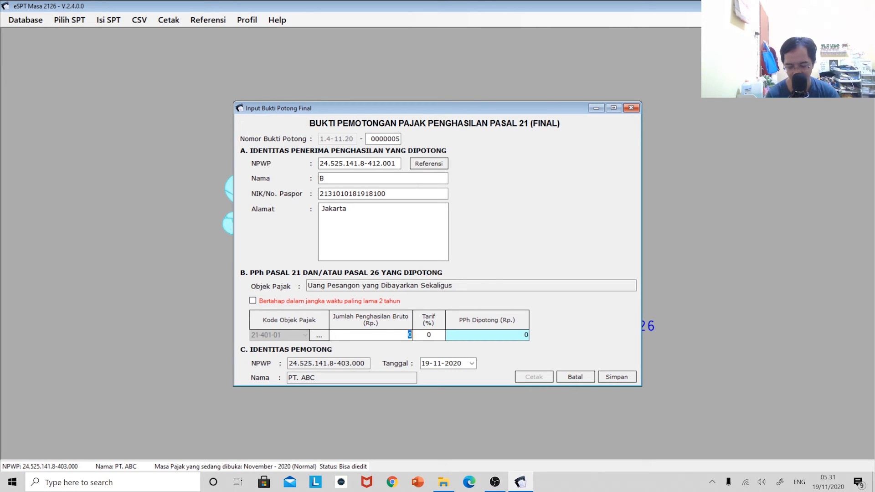
{"action": "type", "text": "100000000"}
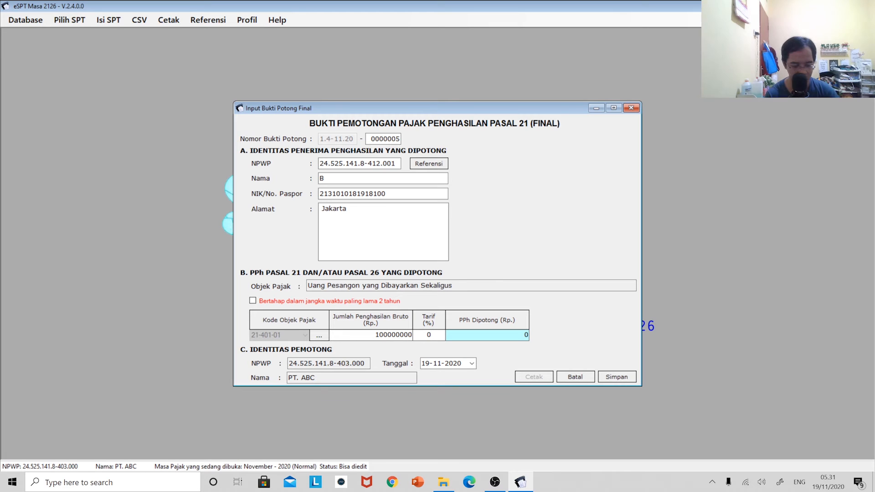
{"action": "key", "text": "Tab"}
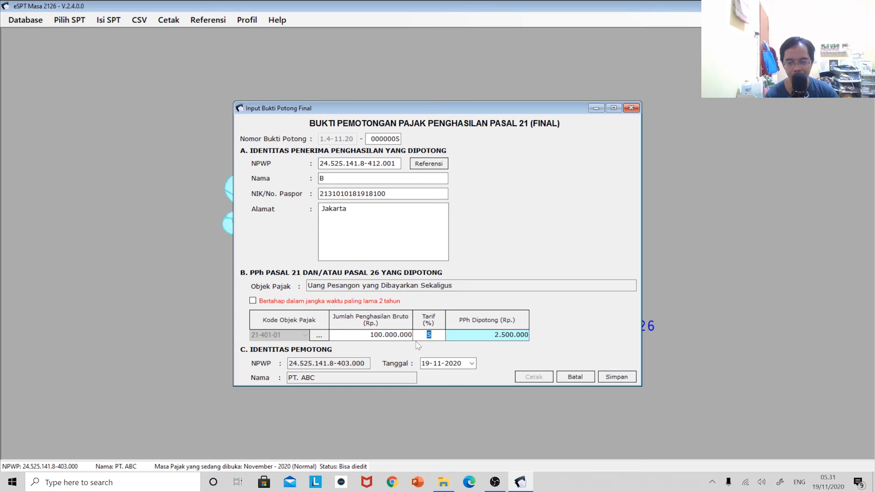
{"action": "left_click", "coordinate": [607, 372]}
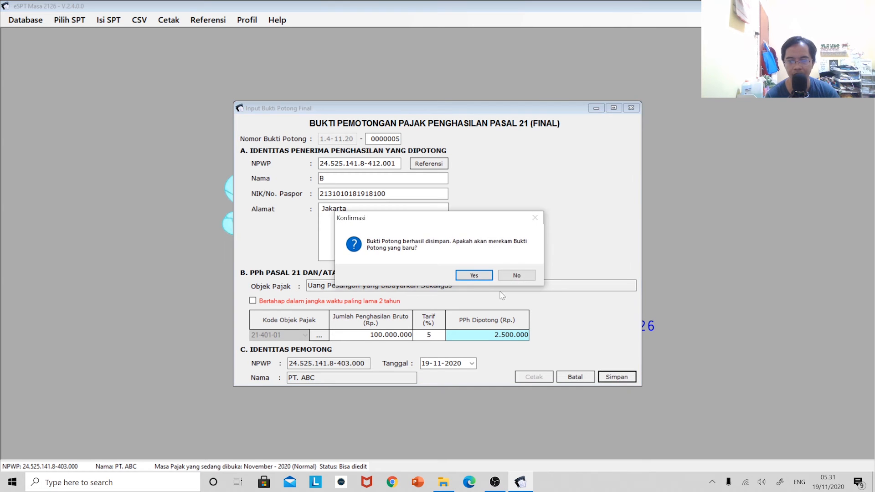
{"action": "left_click", "coordinate": [474, 276]}
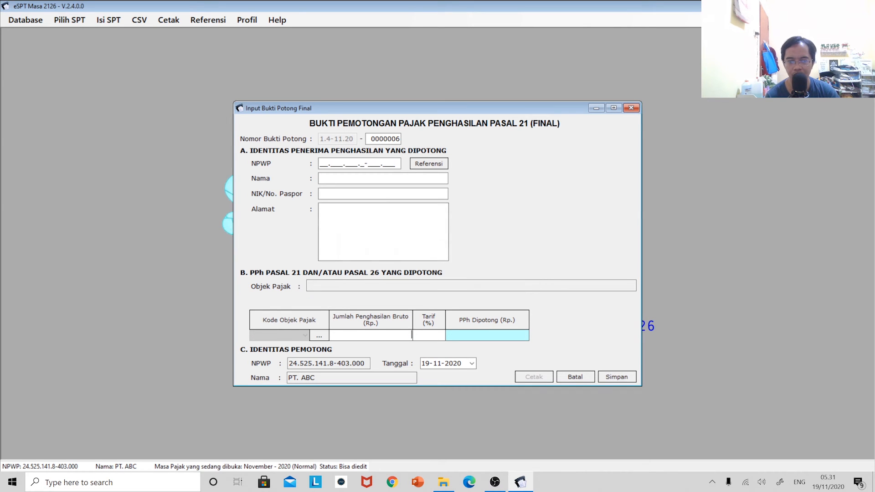
Fill slip 0000006 for recipient C with code 21-401-02 and 150,000,000 gross, then save it.
{"action": "left_click", "coordinate": [430, 163]}
{"action": "left_click", "coordinate": [554, 213]}
{"action": "left_click", "coordinate": [617, 269]}
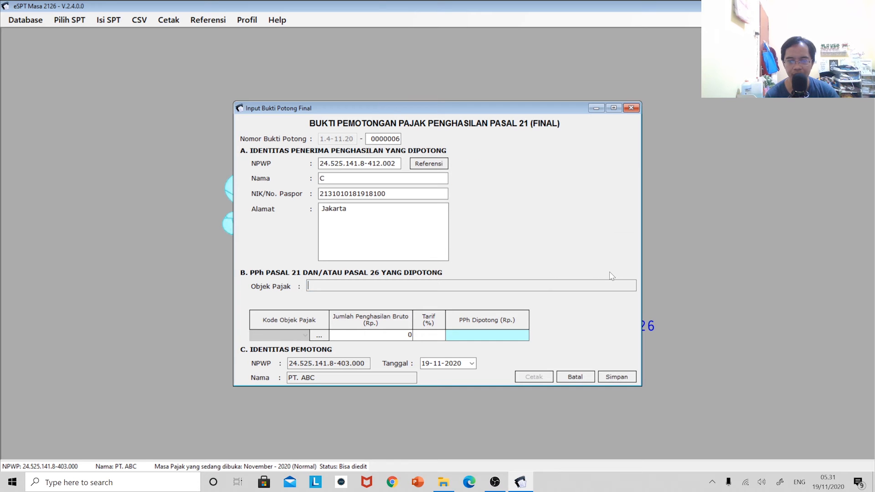
{"action": "left_click", "coordinate": [319, 336]}
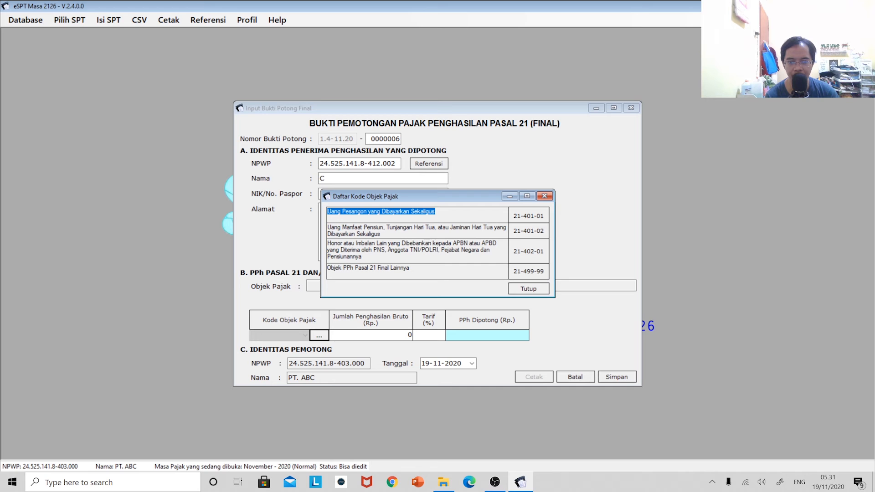
{"action": "double_click", "coordinate": [529, 233]}
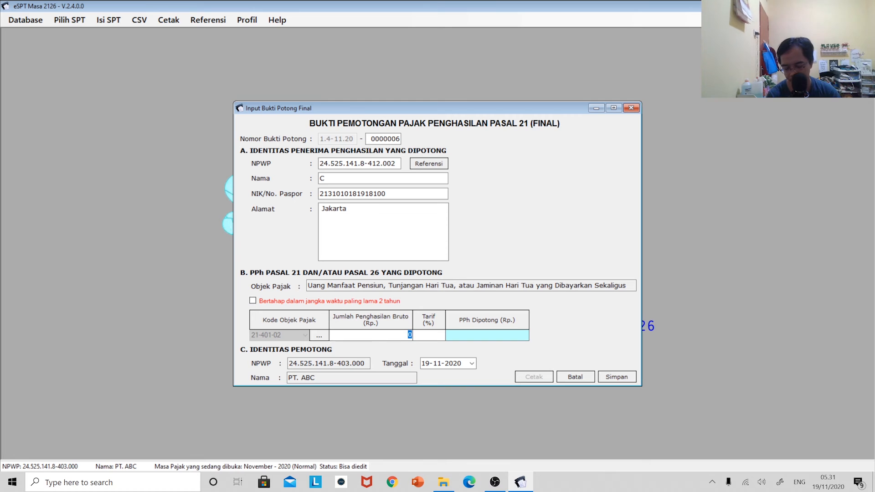
{"action": "type", "text": "1500"}
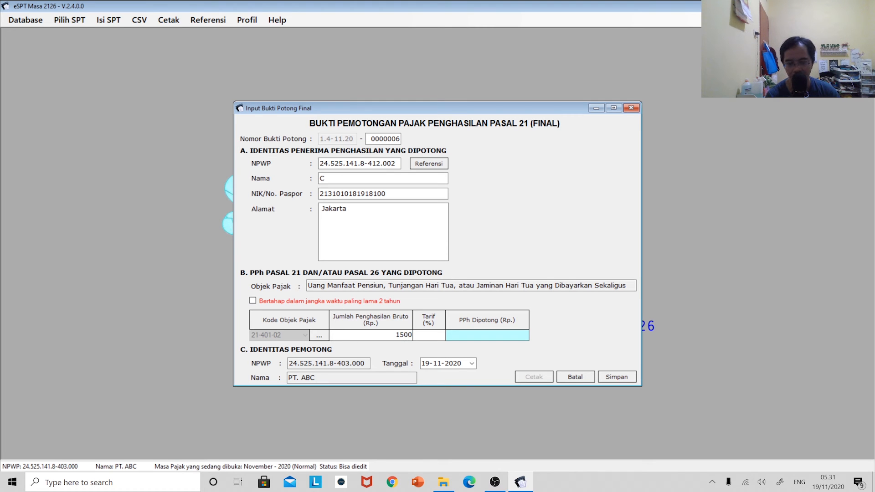
{"action": "type", "text": "00000"}
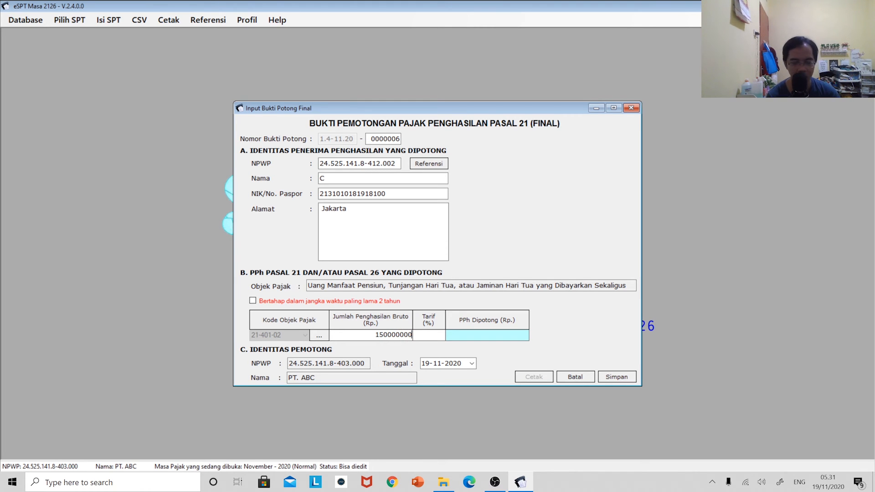
{"action": "key", "text": "Tab"}
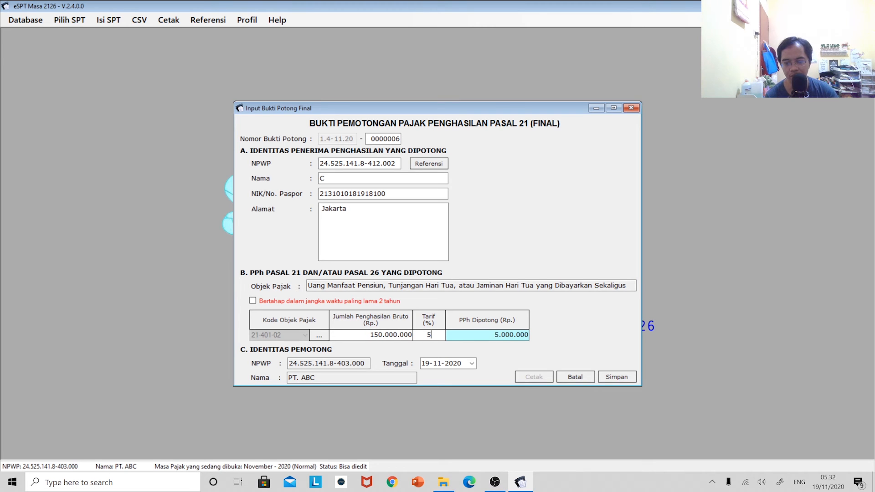
{"action": "left_click", "coordinate": [617, 378]}
Start slip 0000007 for recipient D with honorarium code 21-402-01.
{"action": "left_click", "coordinate": [477, 279]}
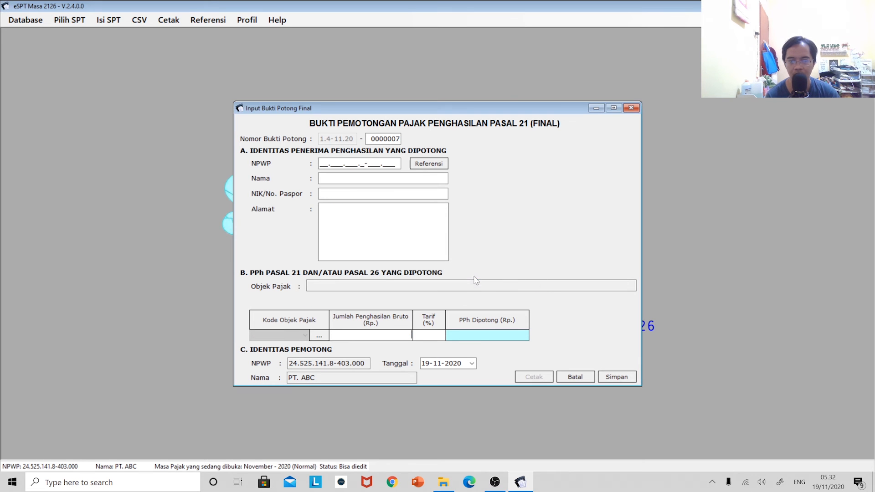
{"action": "left_click", "coordinate": [428, 164]}
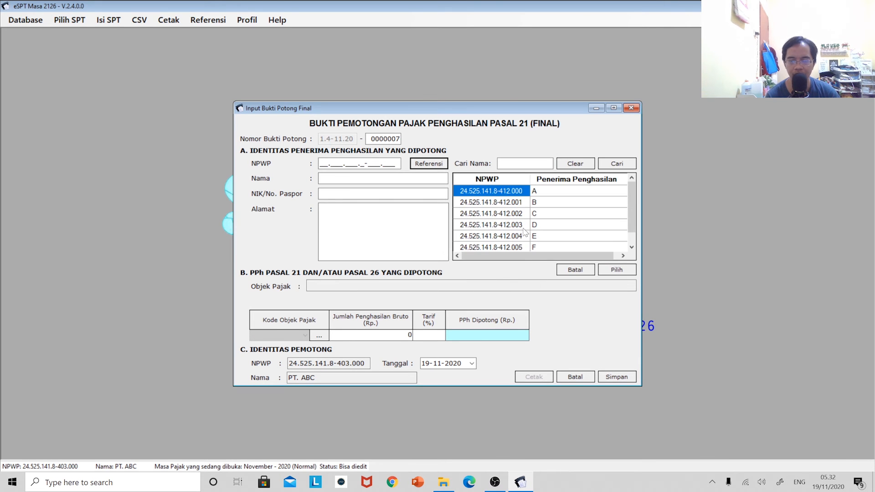
{"action": "left_click", "coordinate": [537, 226]}
{"action": "left_click", "coordinate": [615, 270]}
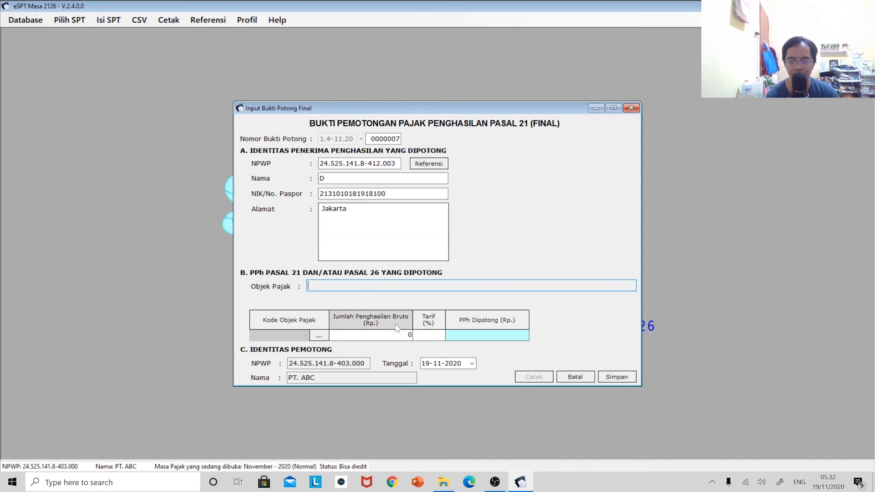
{"action": "left_click", "coordinate": [319, 335]}
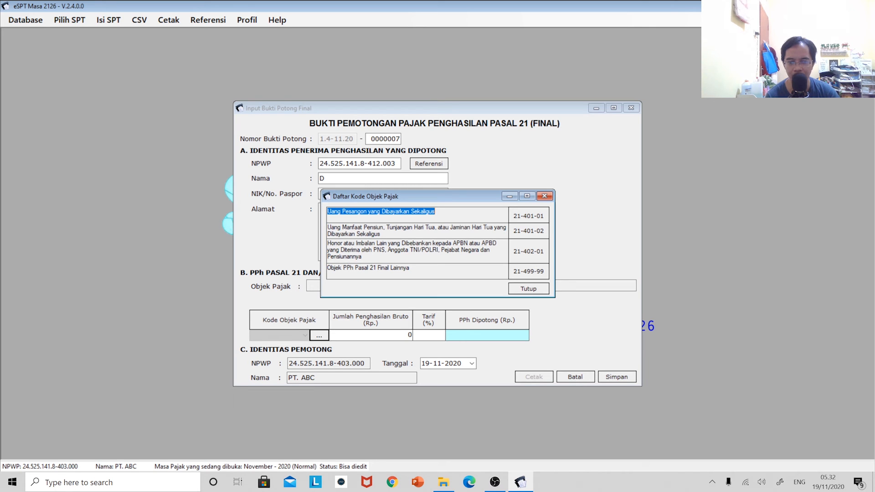
{"action": "double_click", "coordinate": [531, 258]}
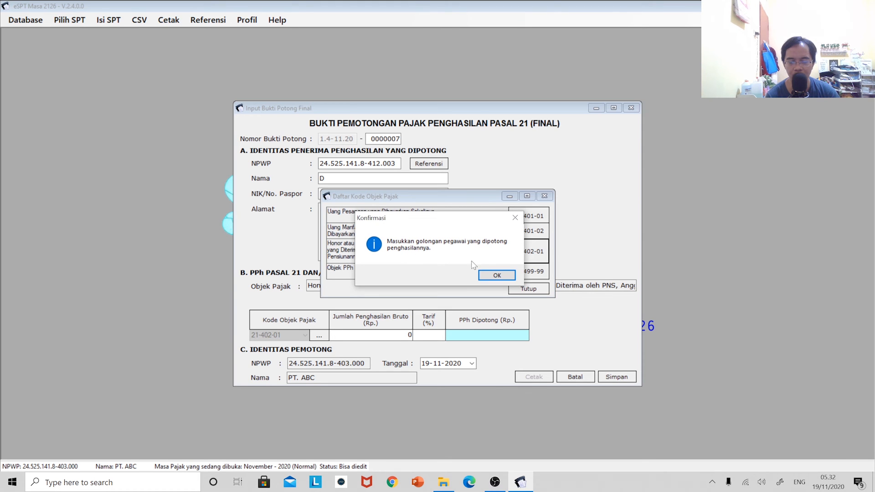
Set the employee grade to IV and the gross income to 200.000.000.
{"action": "left_click", "coordinate": [494, 275]}
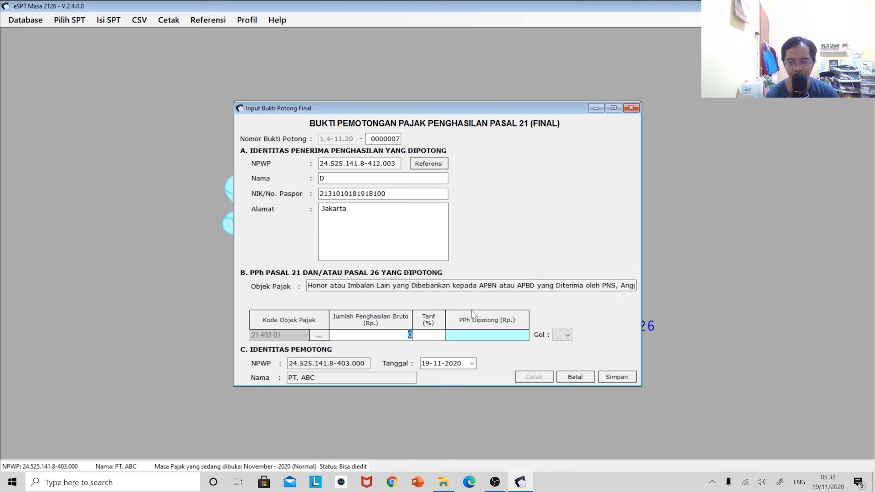
{"action": "left_click", "coordinate": [565, 335]}
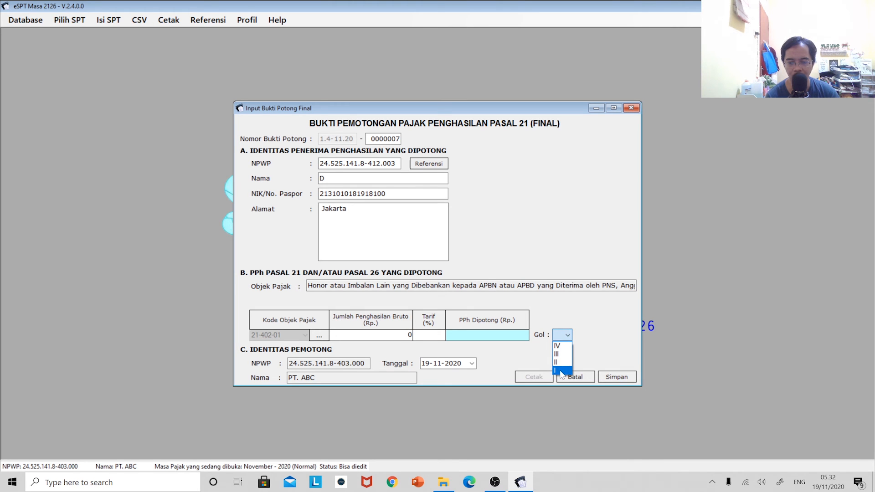
{"action": "left_click", "coordinate": [560, 348]}
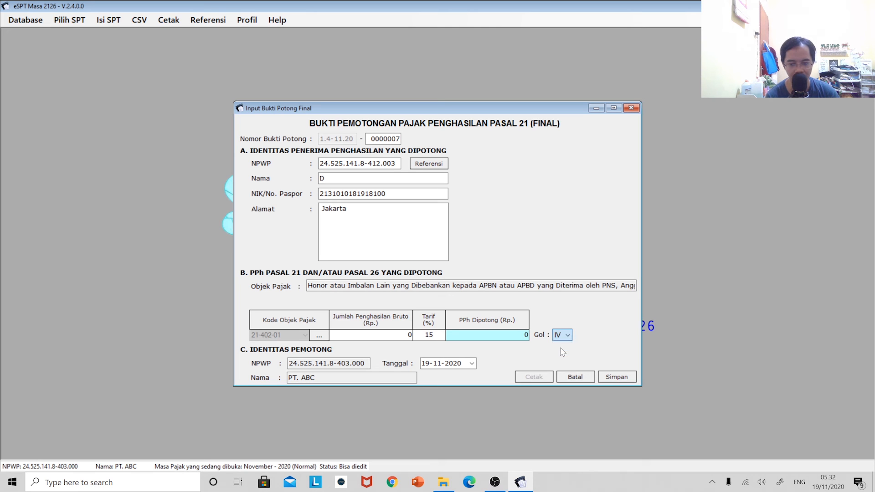
{"action": "double_click", "coordinate": [409, 335]}
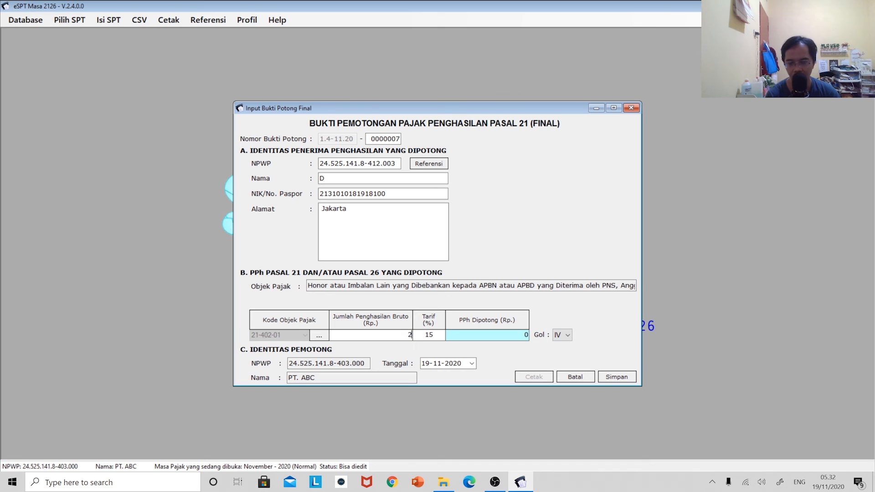
{"action": "type", "text": "200.000.000"}
{"action": "key", "text": "Tab"}
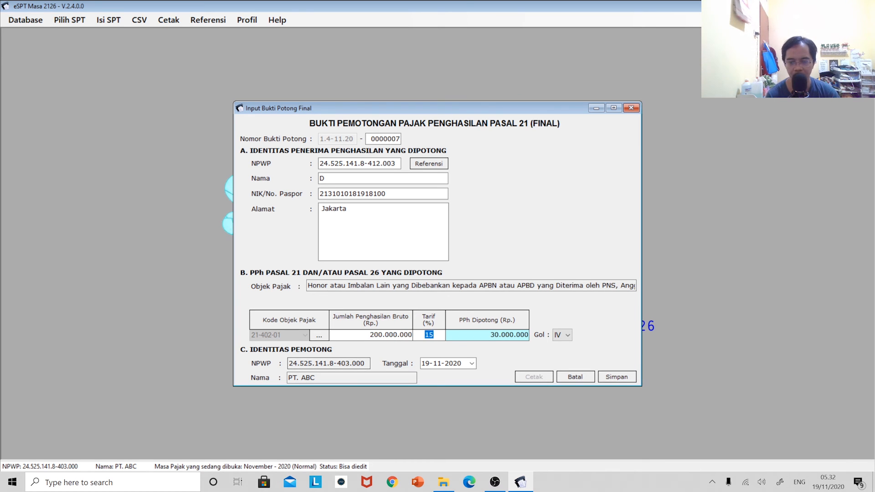
Compare grades III, II and I, restore grade IV at 15%, and save D's slip.
{"action": "left_click", "coordinate": [568, 335]}
{"action": "left_click", "coordinate": [570, 354]}
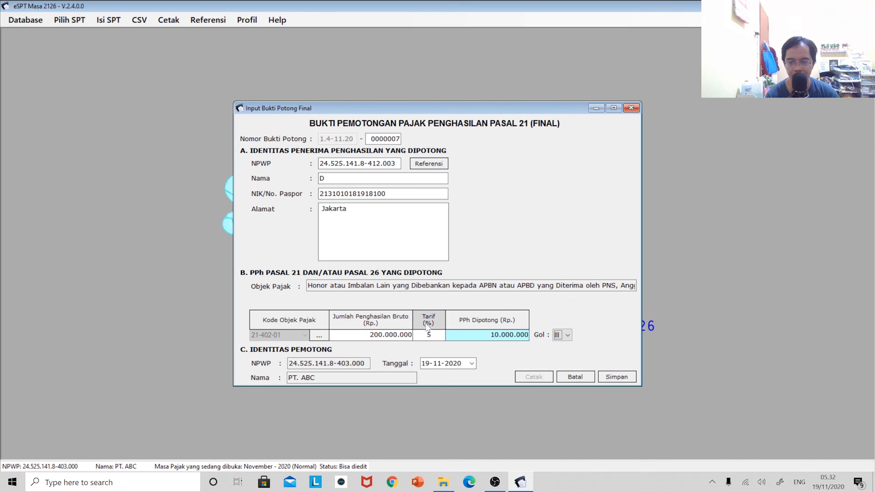
{"action": "left_click", "coordinate": [560, 336]}
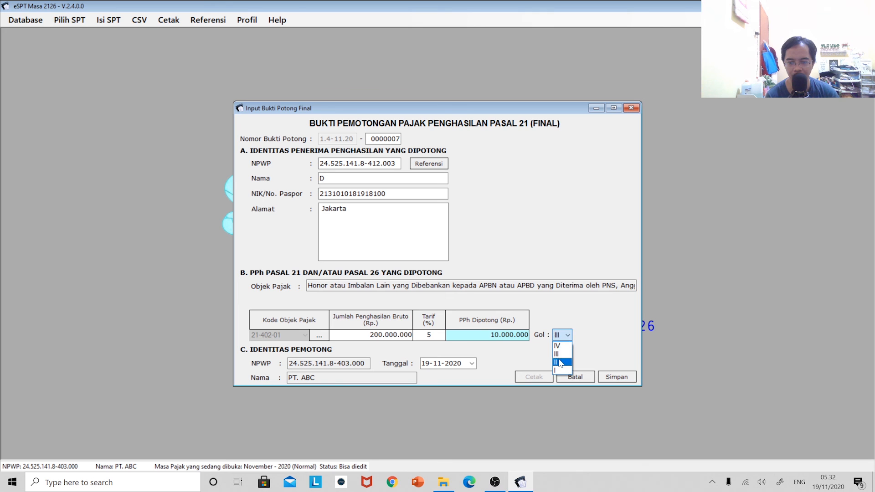
{"action": "left_click", "coordinate": [561, 363]}
{"action": "left_click", "coordinate": [565, 336]}
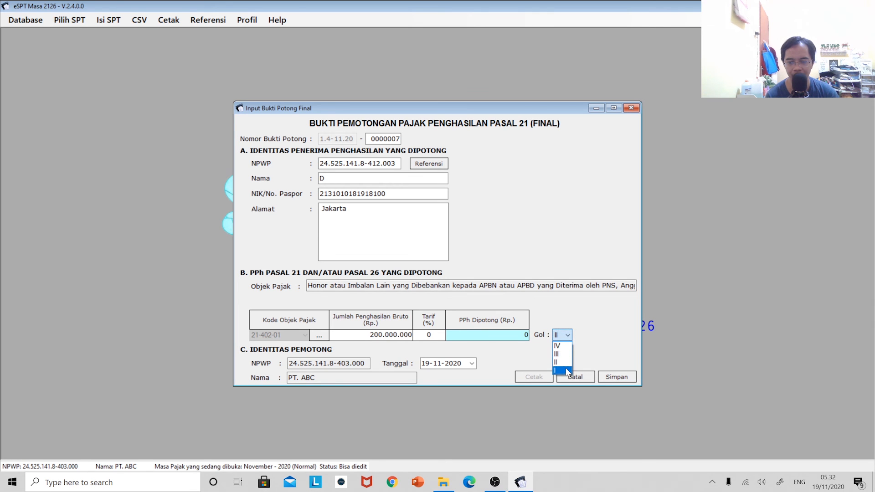
{"action": "left_click", "coordinate": [565, 368]}
{"action": "left_click", "coordinate": [564, 336]}
{"action": "left_click", "coordinate": [563, 372]}
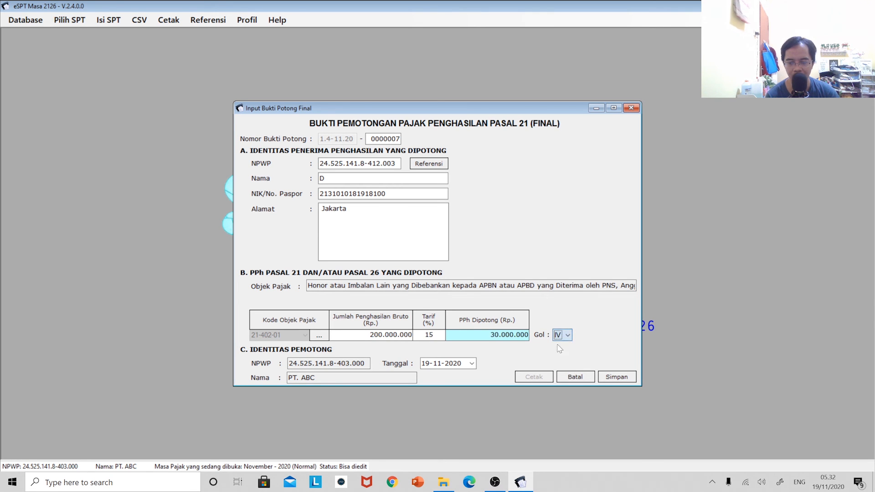
{"action": "left_click", "coordinate": [608, 376]}
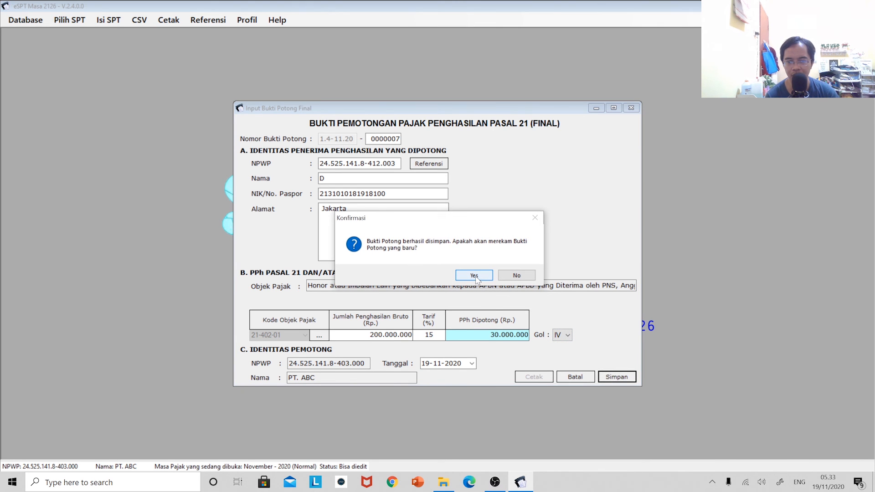
Start a new withholding slip and fill it with recipient F's details from Referensi.
{"action": "left_click", "coordinate": [487, 274]}
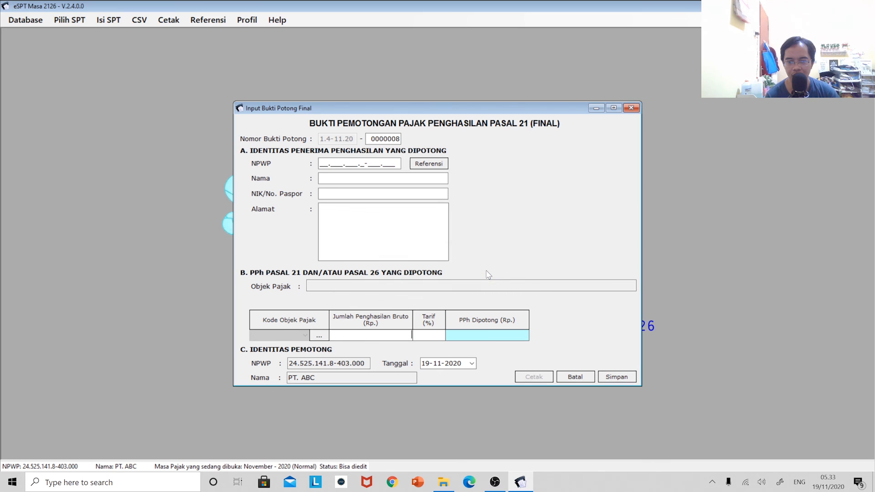
{"action": "left_click", "coordinate": [431, 165]}
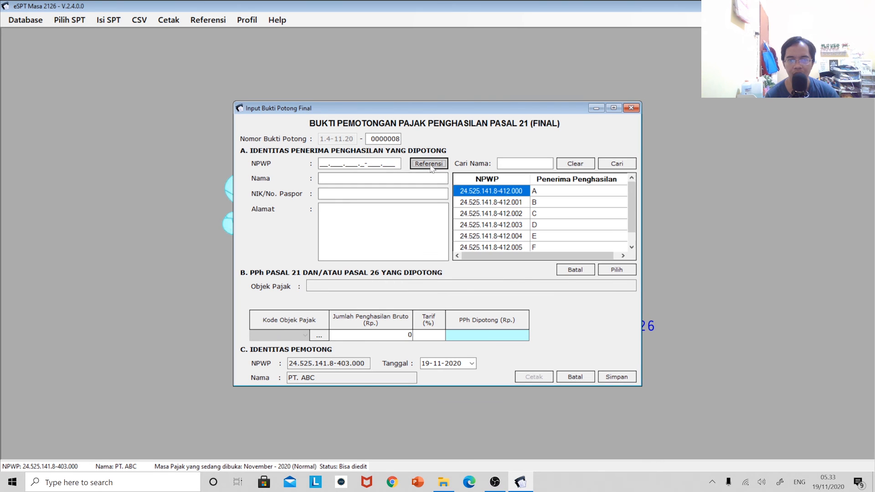
{"action": "left_click", "coordinate": [545, 247]}
{"action": "left_click", "coordinate": [611, 270]}
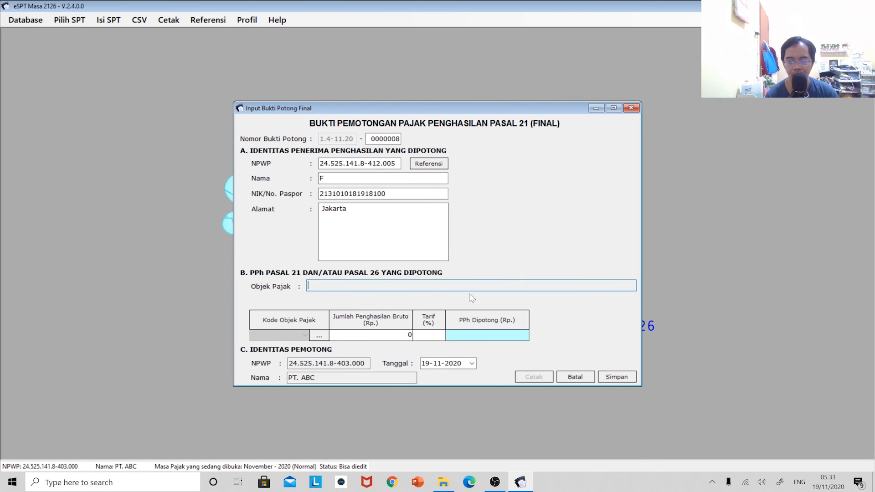
Select tax object code 21-499-99, then close the slip form without saving.
{"action": "left_click", "coordinate": [319, 336]}
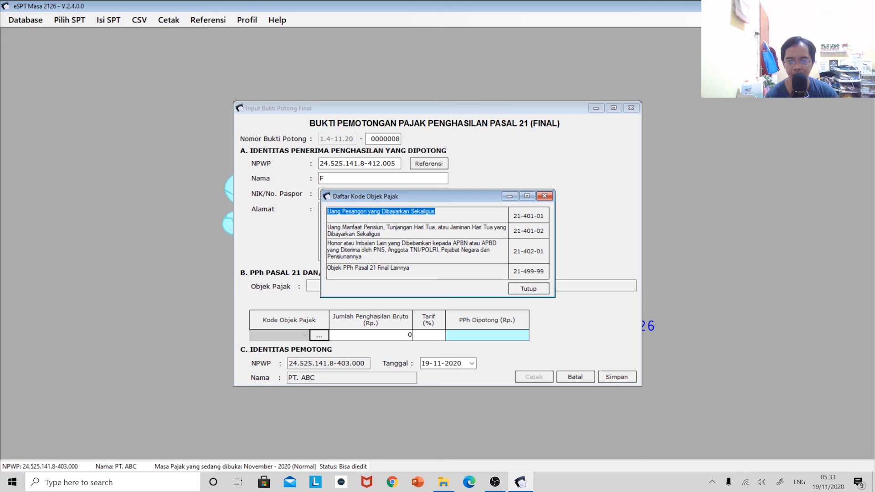
{"action": "double_click", "coordinate": [529, 271]}
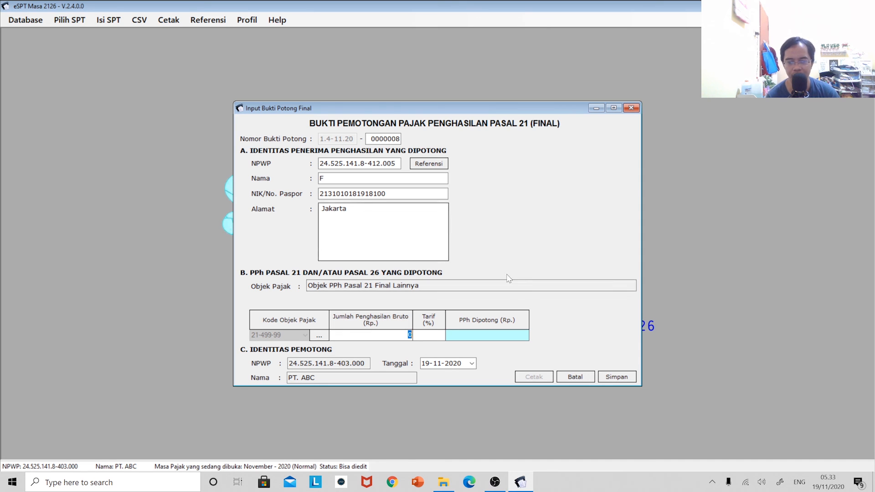
{"action": "left_click", "coordinate": [629, 108]}
{"action": "left_click", "coordinate": [103, 19]}
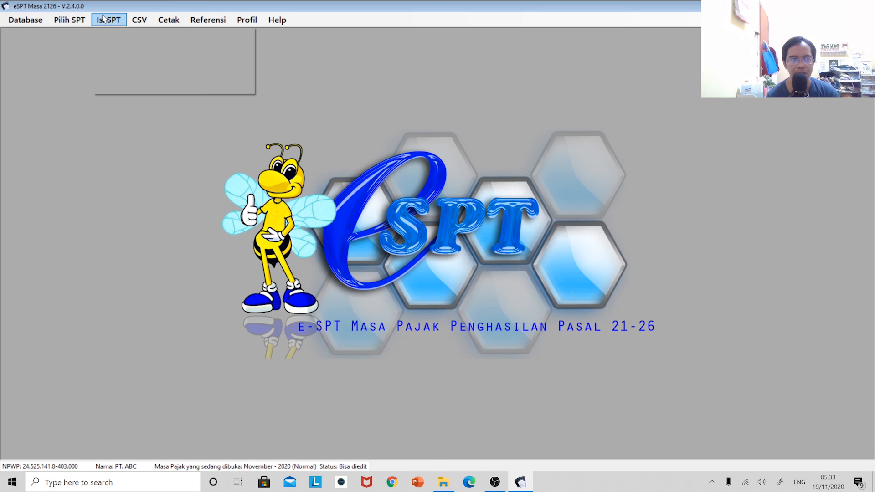
{"action": "mouse_move", "coordinate": [157, 33]}
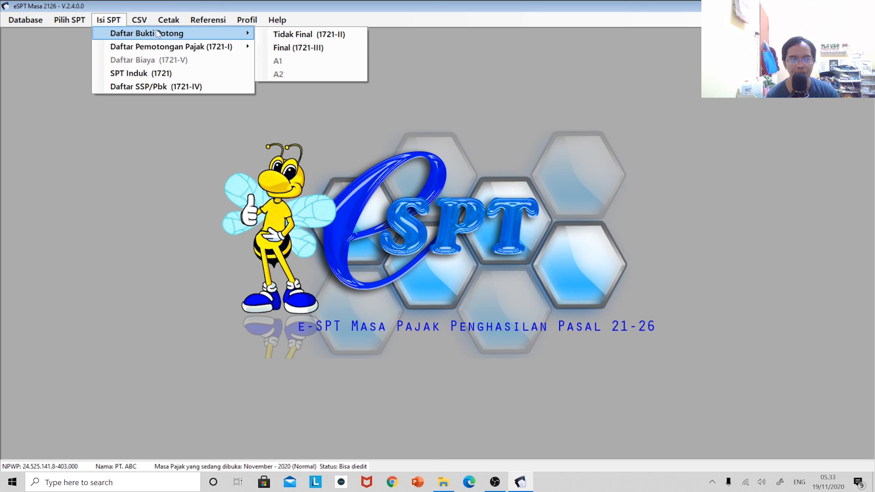
{"action": "left_click", "coordinate": [294, 48]}
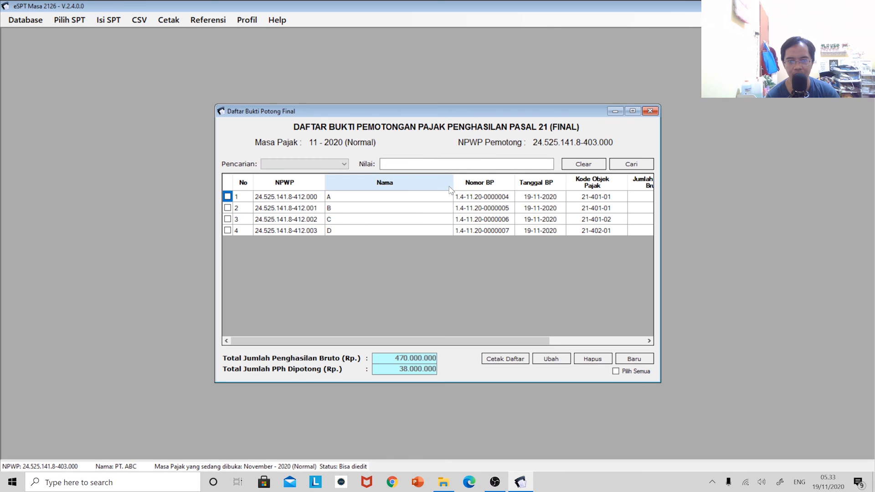
{"action": "left_click_drag", "start_coordinate": [453, 186], "coordinate": [405, 193]}
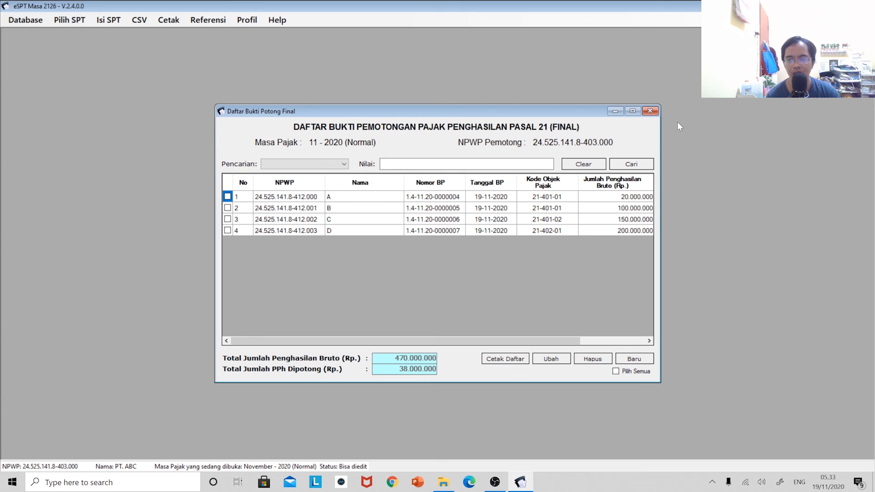
{"action": "left_click", "coordinate": [651, 111]}
Open SPT Induk (1721) and view C. Objek Pajak Final: 470.000.000 gross, 38.000.000 withheld.
{"action": "left_click", "coordinate": [101, 21]}
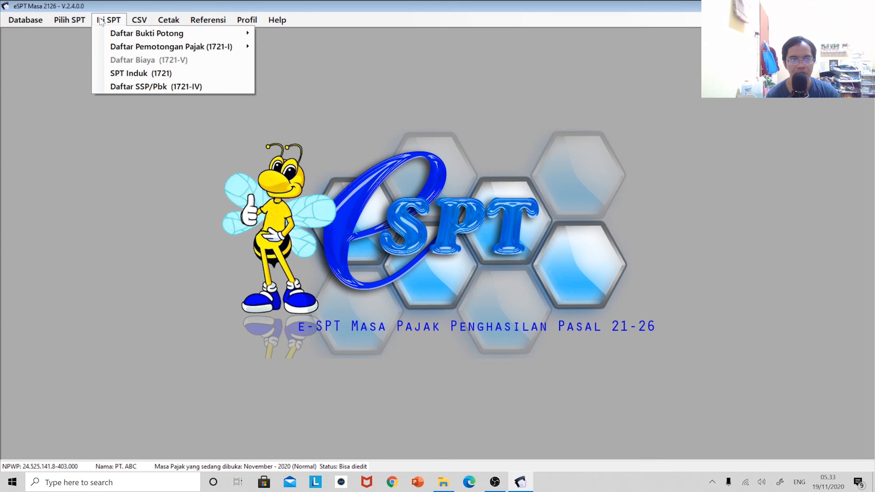
{"action": "left_click", "coordinate": [141, 74]}
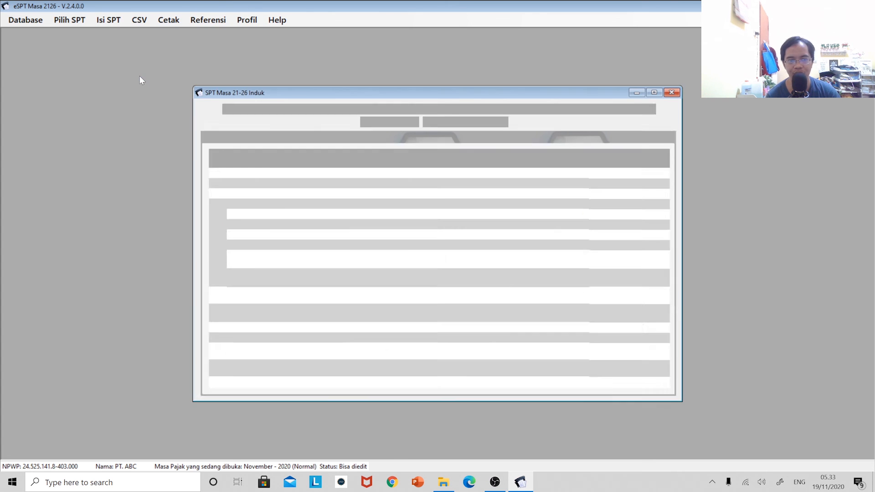
{"action": "left_click", "coordinate": [333, 134]}
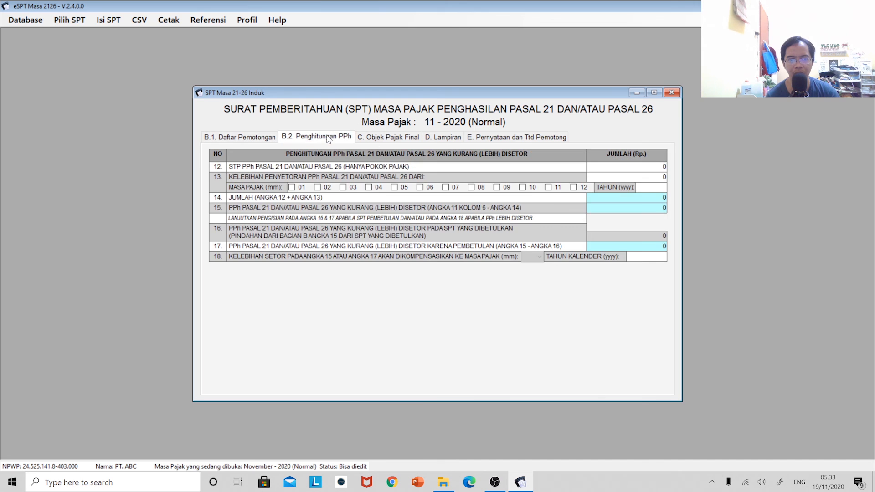
{"action": "left_click", "coordinate": [394, 140]}
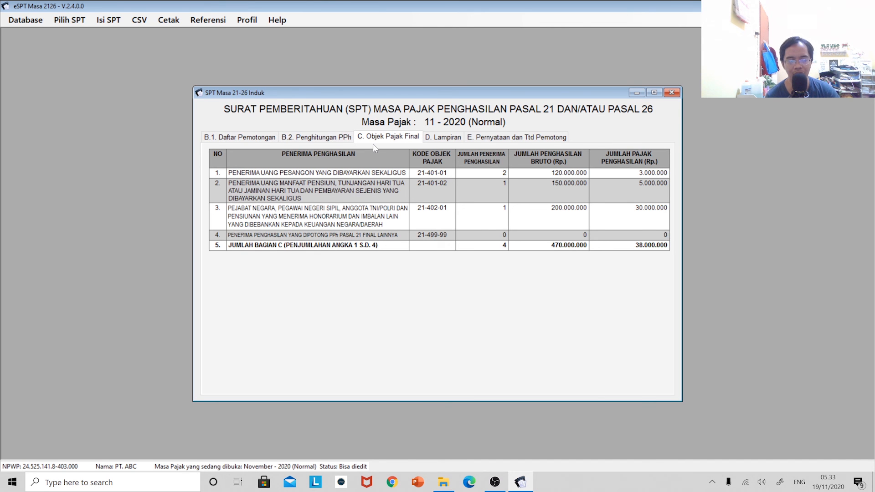